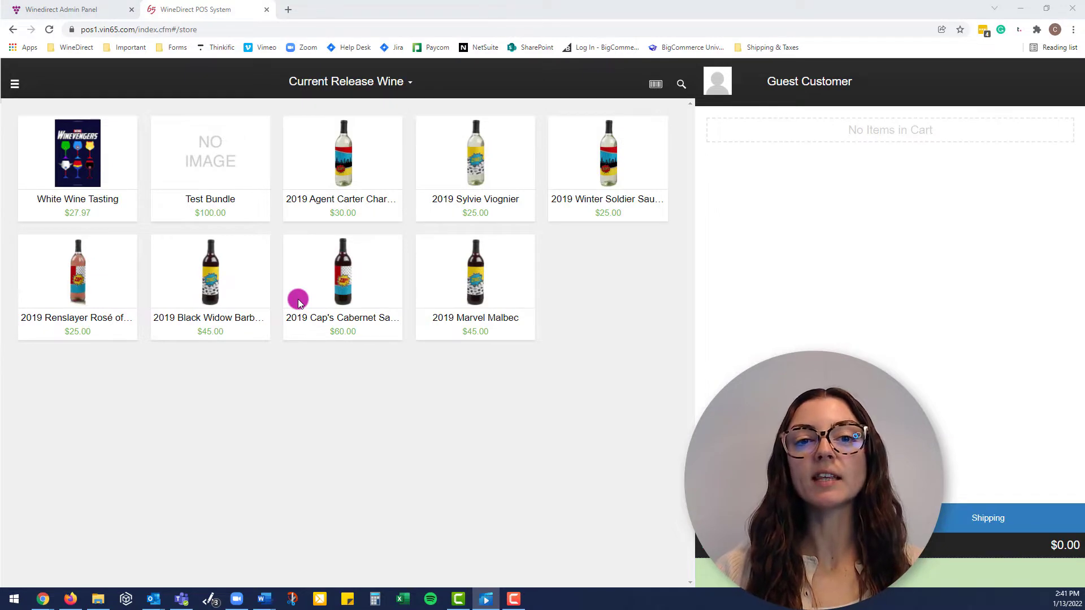
Add two 2019 Winter Soldier bottles to the cart.
left_click(17, 85)
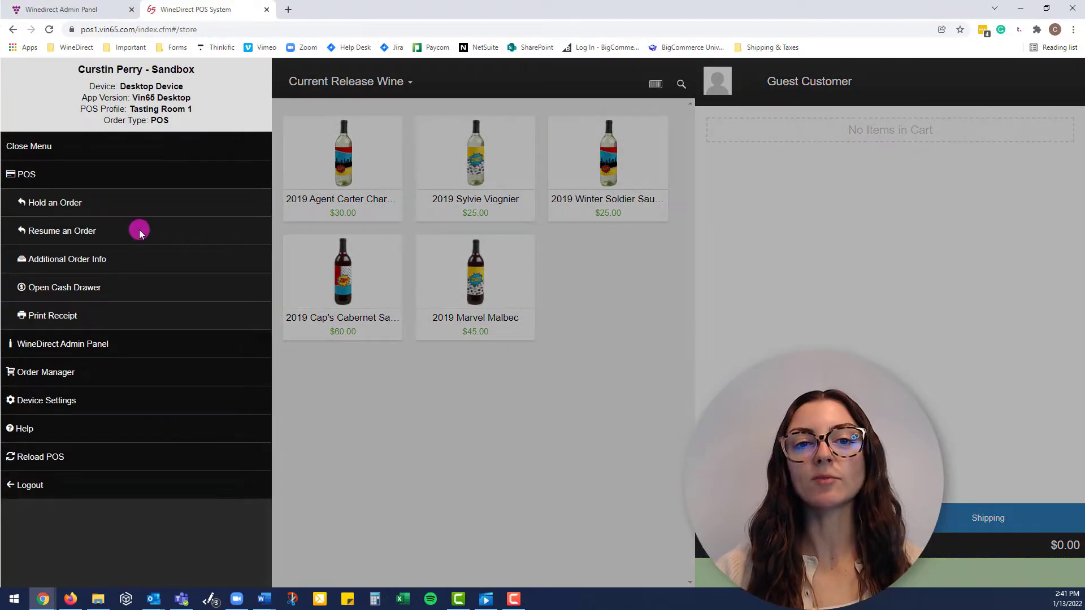
left_click(34, 179)
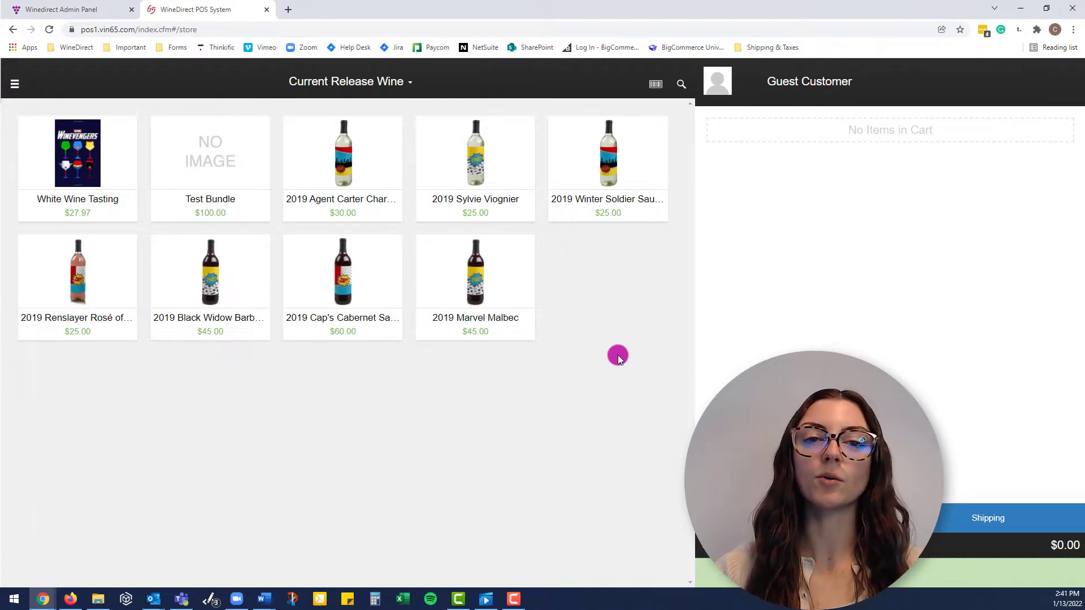
double_click(619, 167)
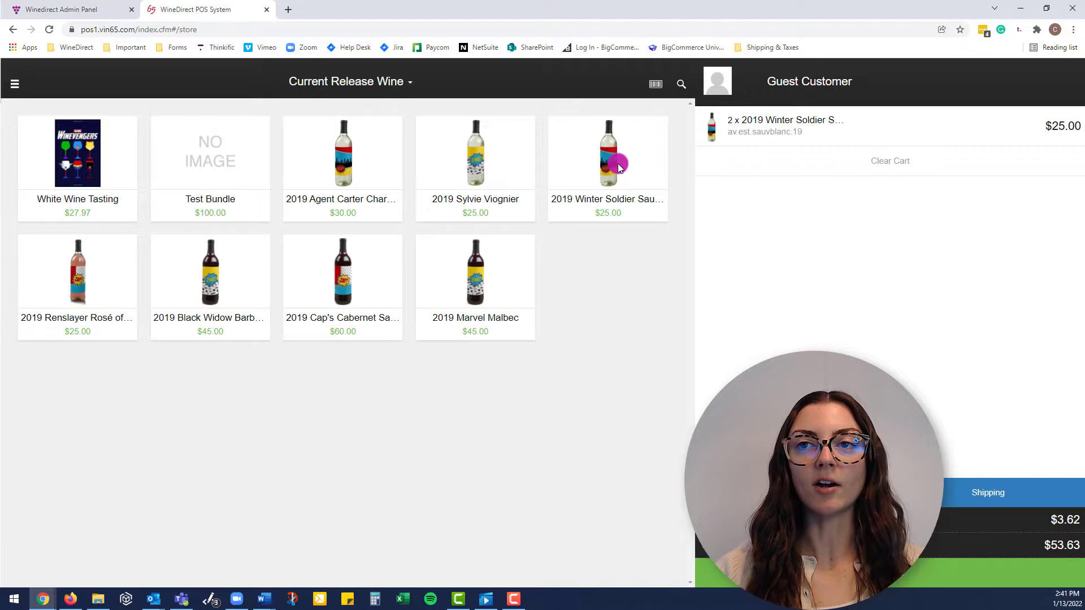
Hold the current order under the nickname 'Example'.
left_click(14, 86)
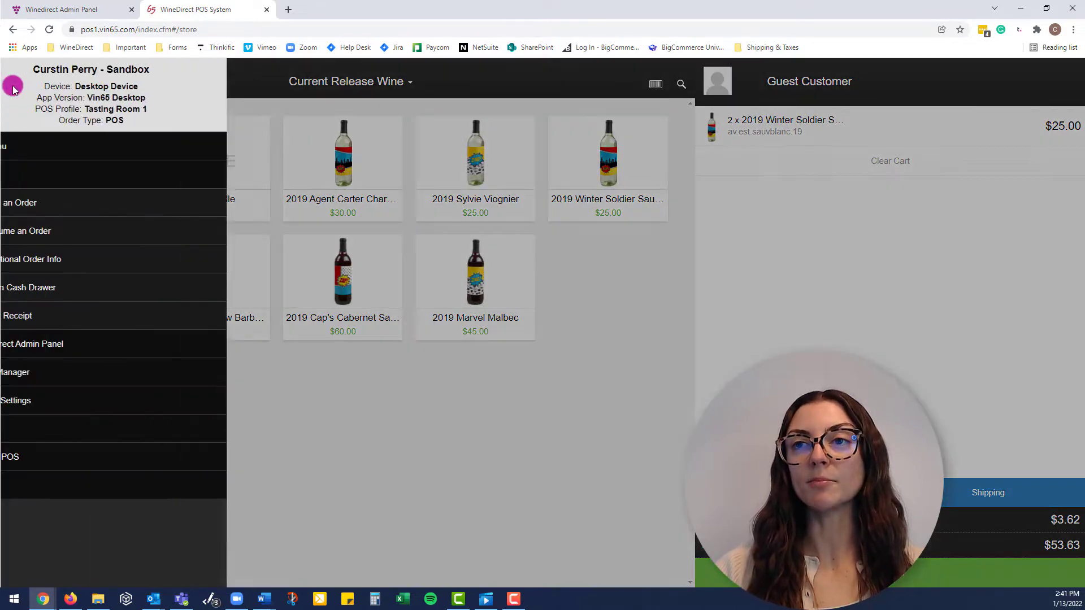
left_click(88, 206)
left_click(460, 157)
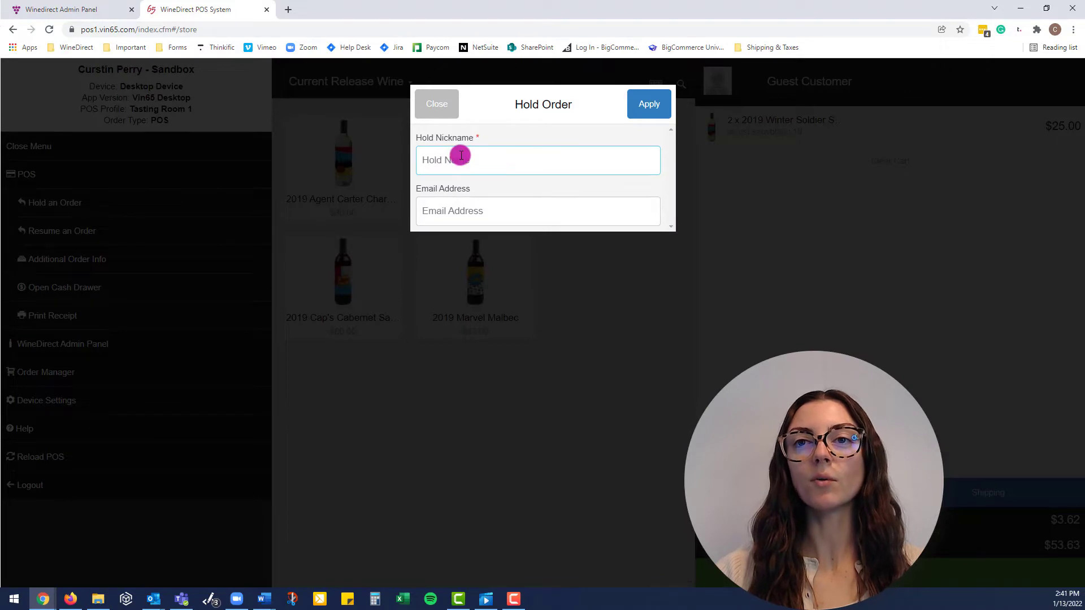
type("Example")
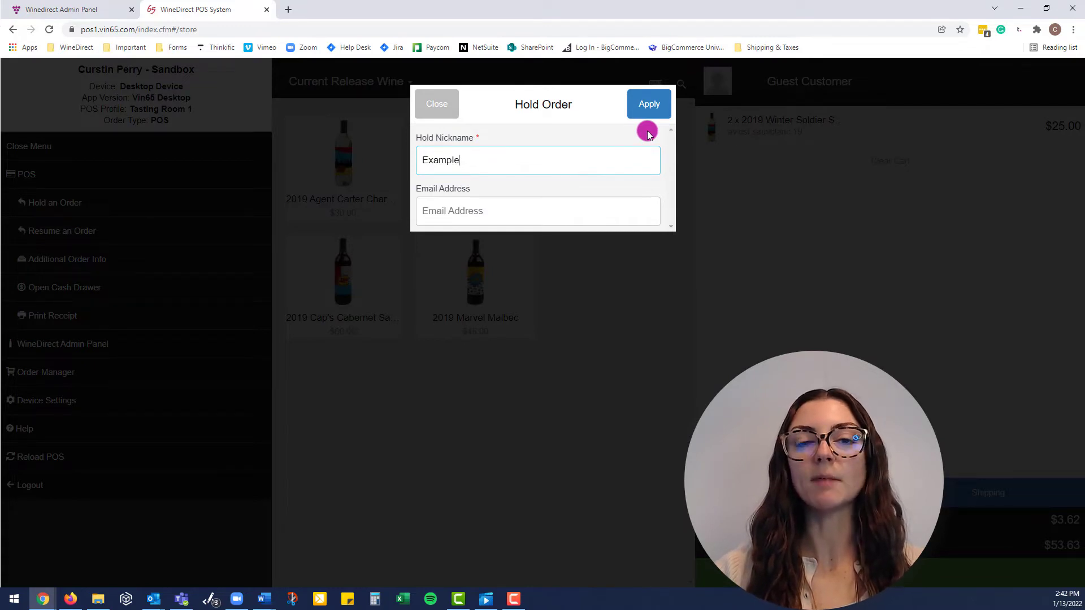
left_click(647, 107)
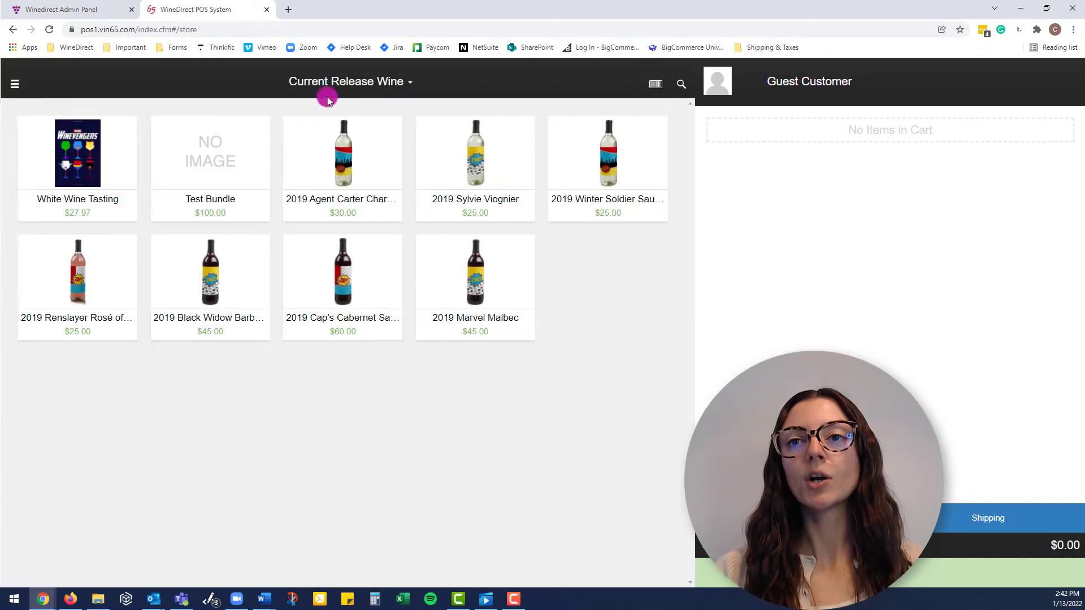
Resume the held order 'Example' and add a 2019 Sylvie Viognier to it.
left_click(13, 83)
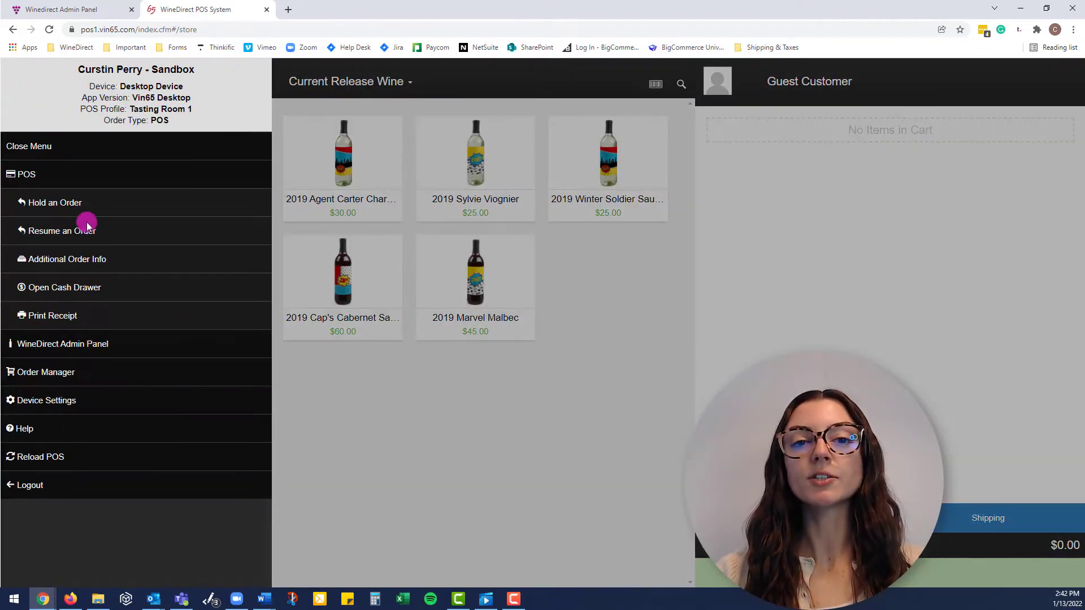
left_click(91, 231)
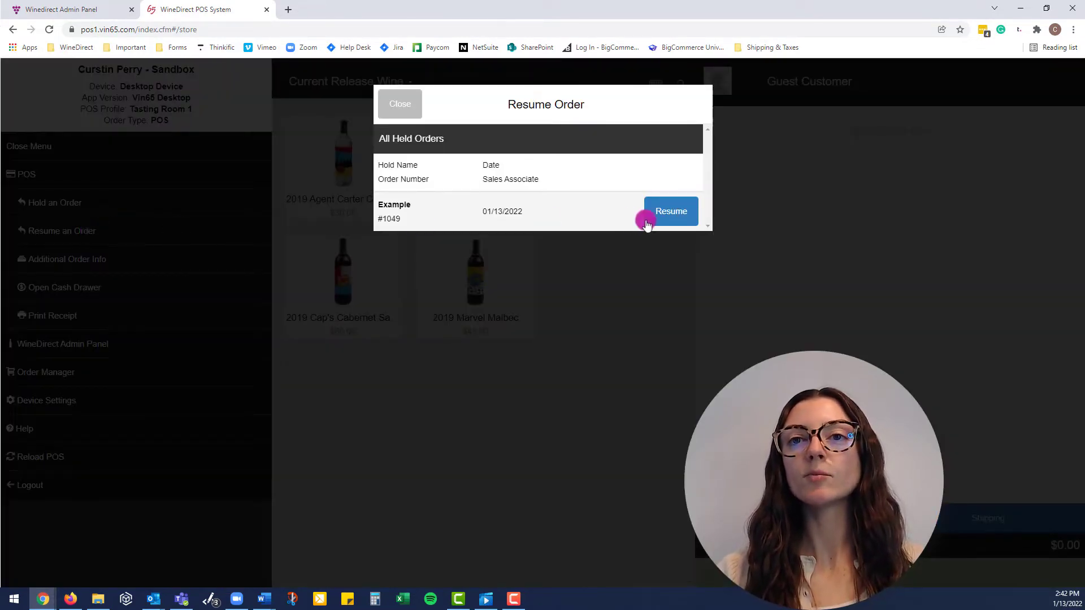
left_click(681, 216)
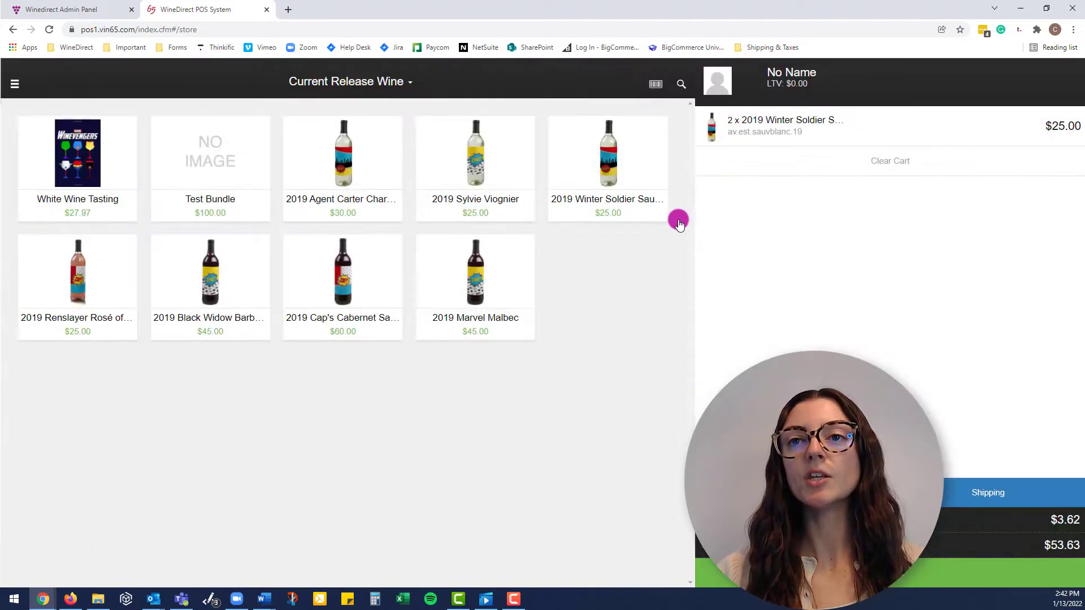
left_click(486, 177)
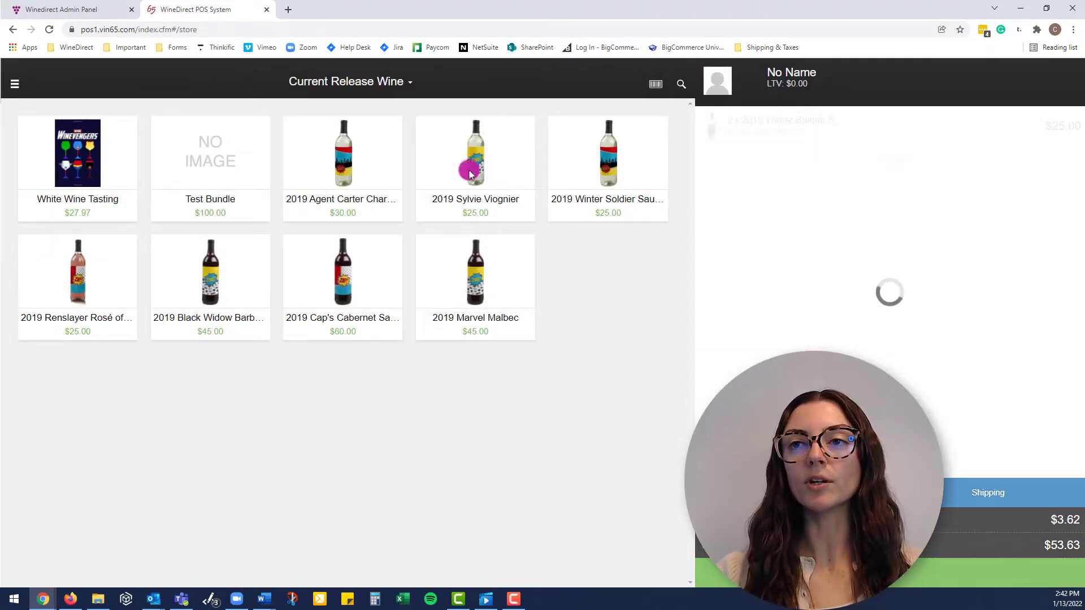
Hold the order again, keeping the nickname 'Example'.
left_click(14, 84)
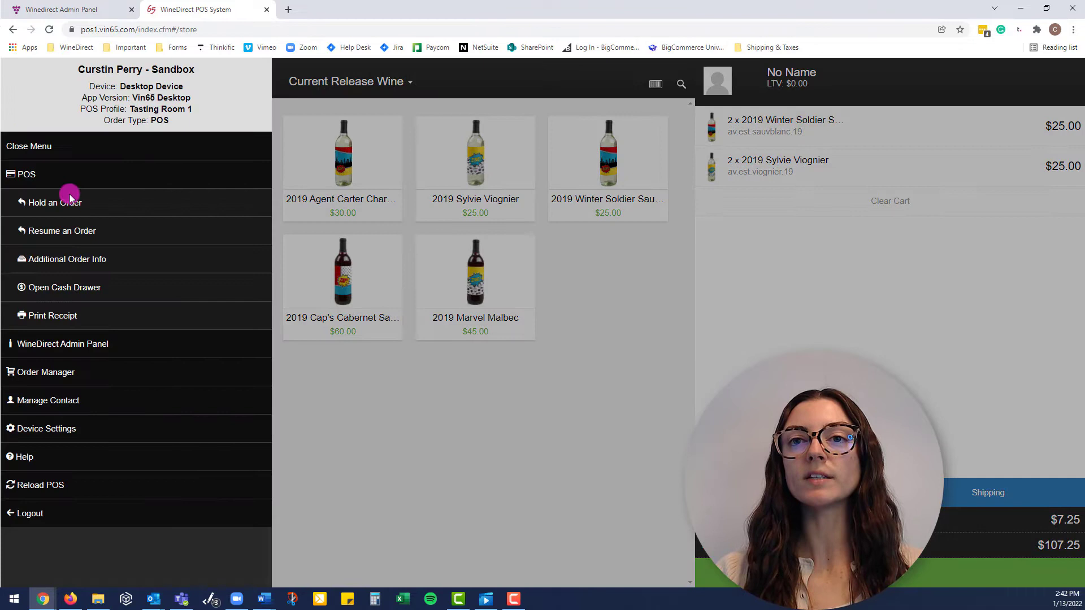
left_click(72, 200)
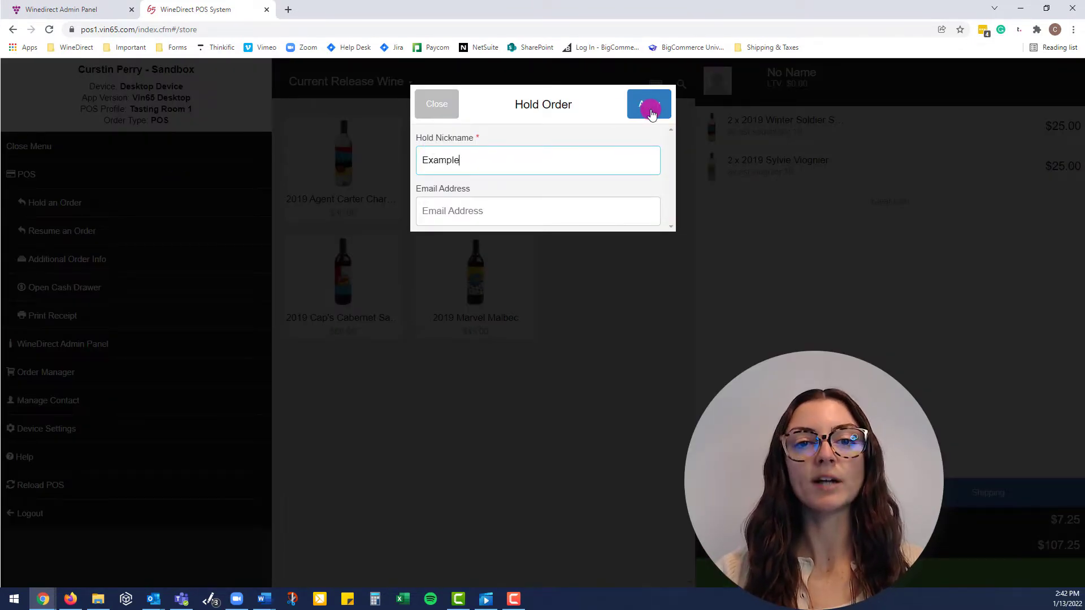
left_click(650, 107)
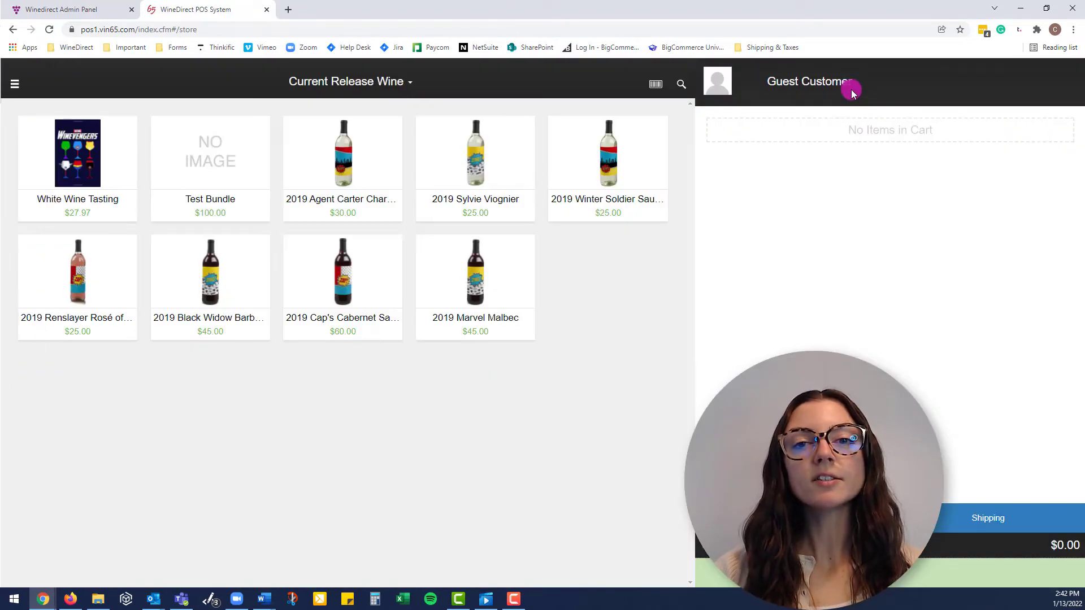
Attach the customer found by a first-name contact search to the sale.
left_click(889, 120)
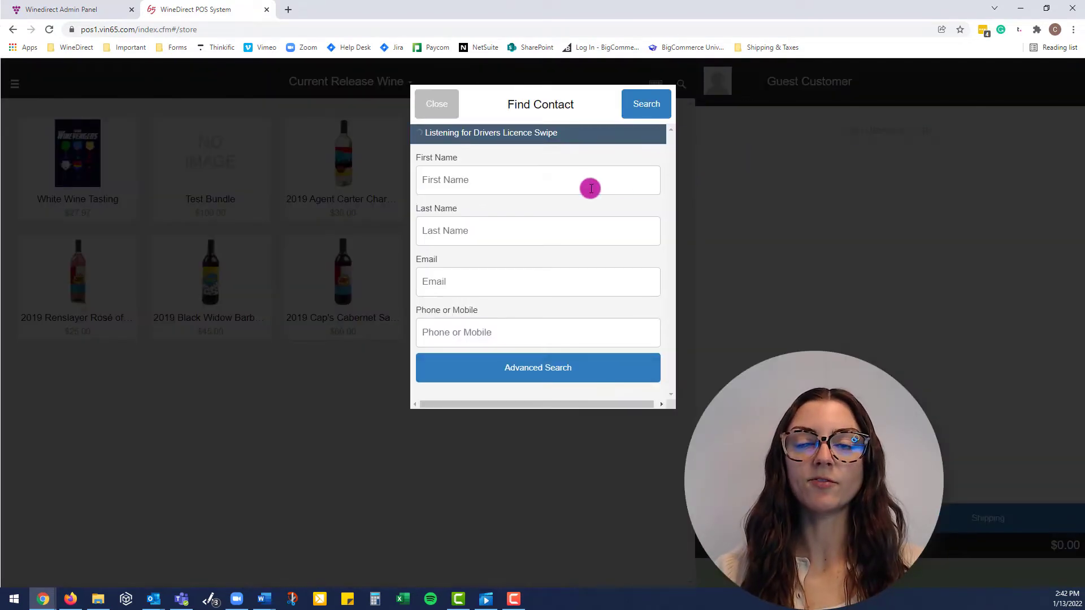
left_click(590, 188)
type("tony")
key("Return")
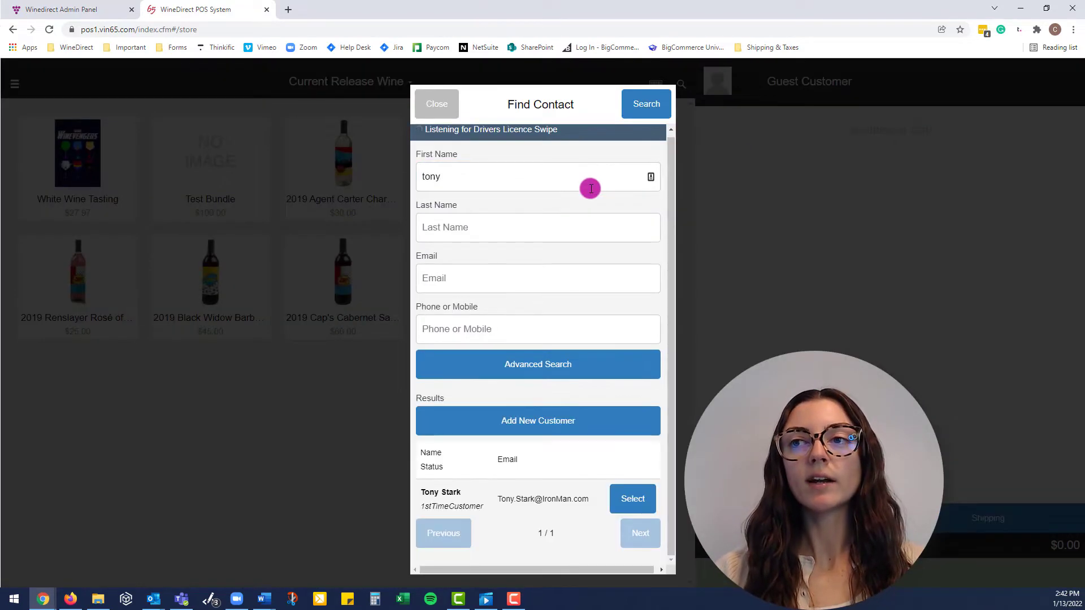
left_click(630, 494)
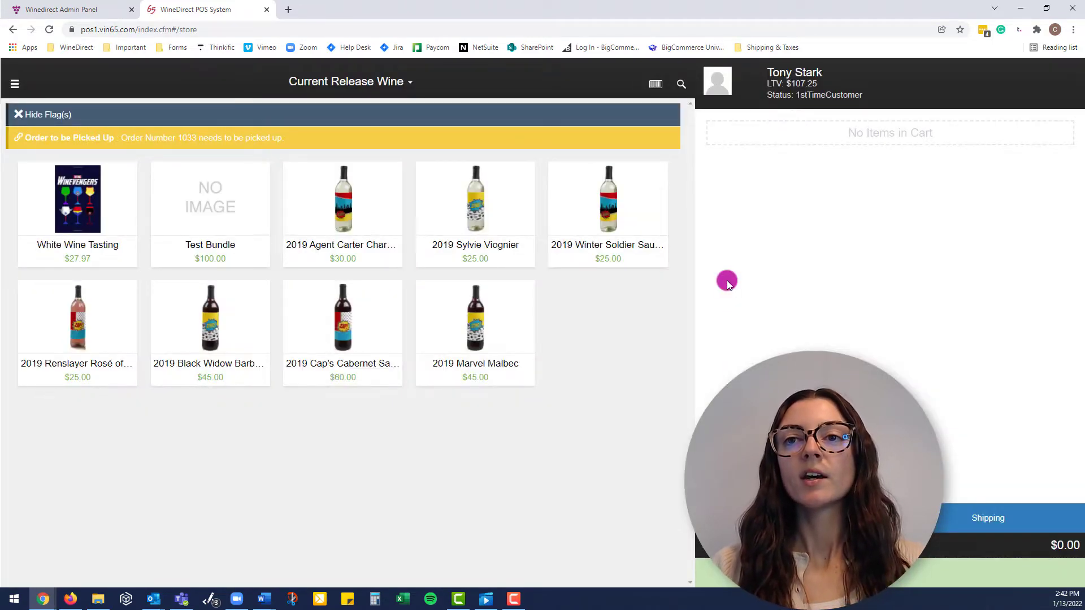
Add 2019 Marvel Malbec and hold the order under the customer's prefilled name.
left_click(477, 337)
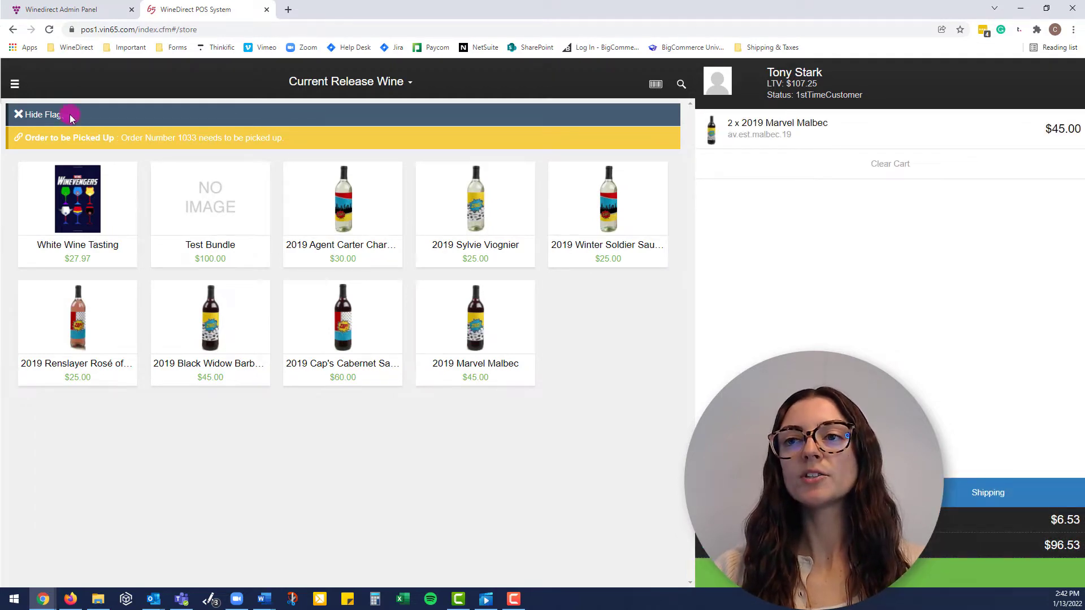
left_click(14, 84)
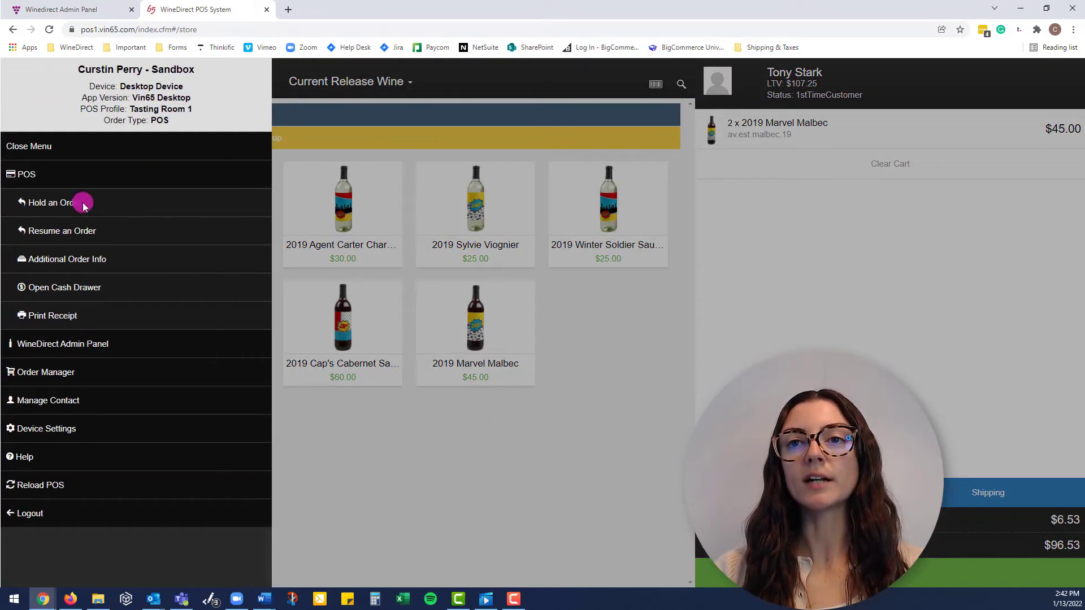
left_click(83, 203)
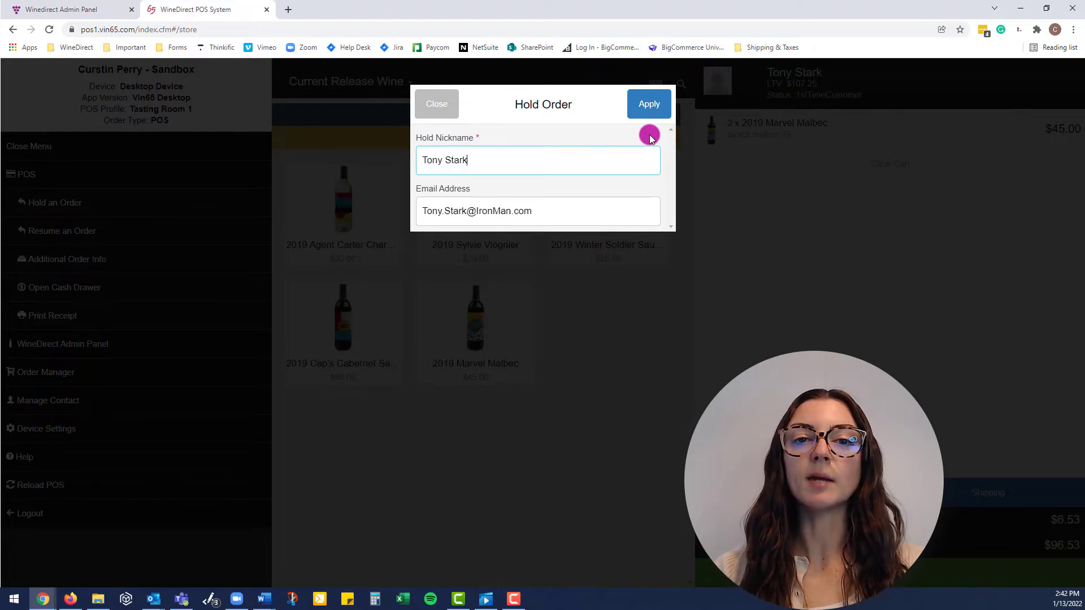
left_click(648, 107)
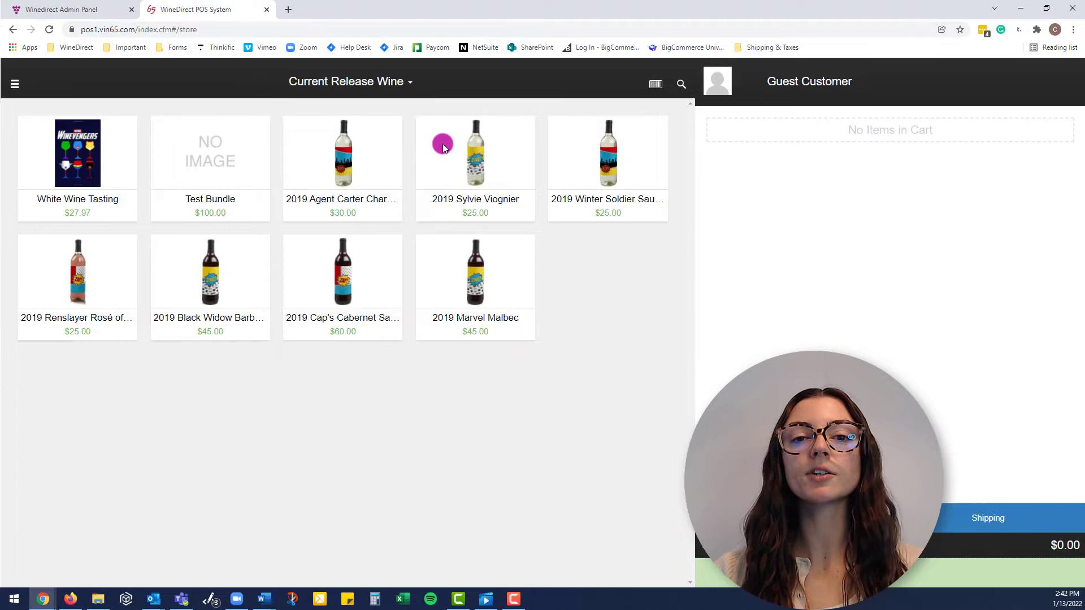
Open the Additional Order Info form from the side menu.
left_click(24, 89)
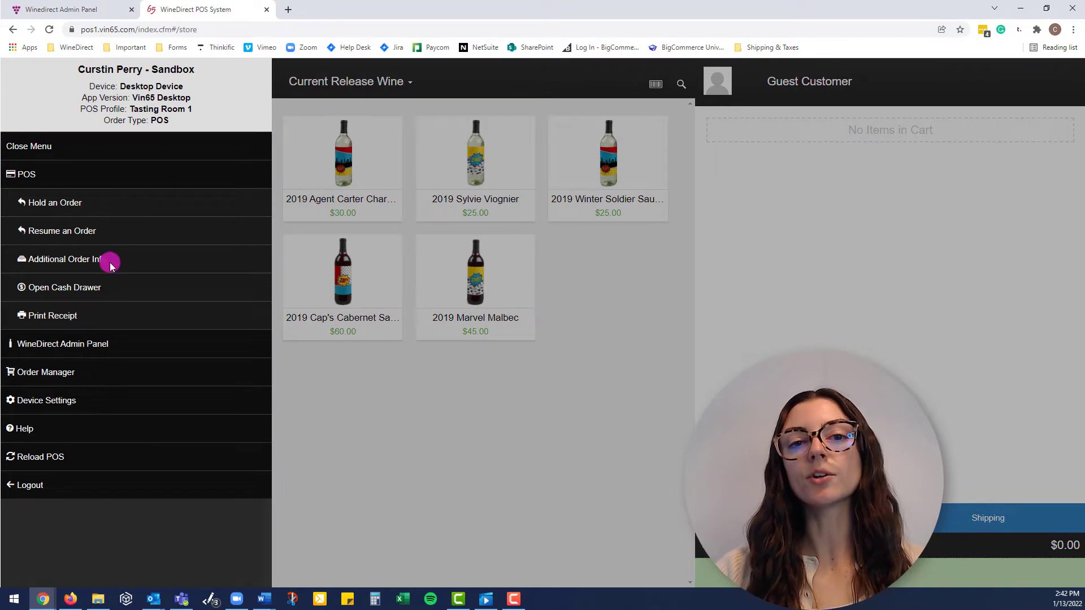
left_click(111, 264)
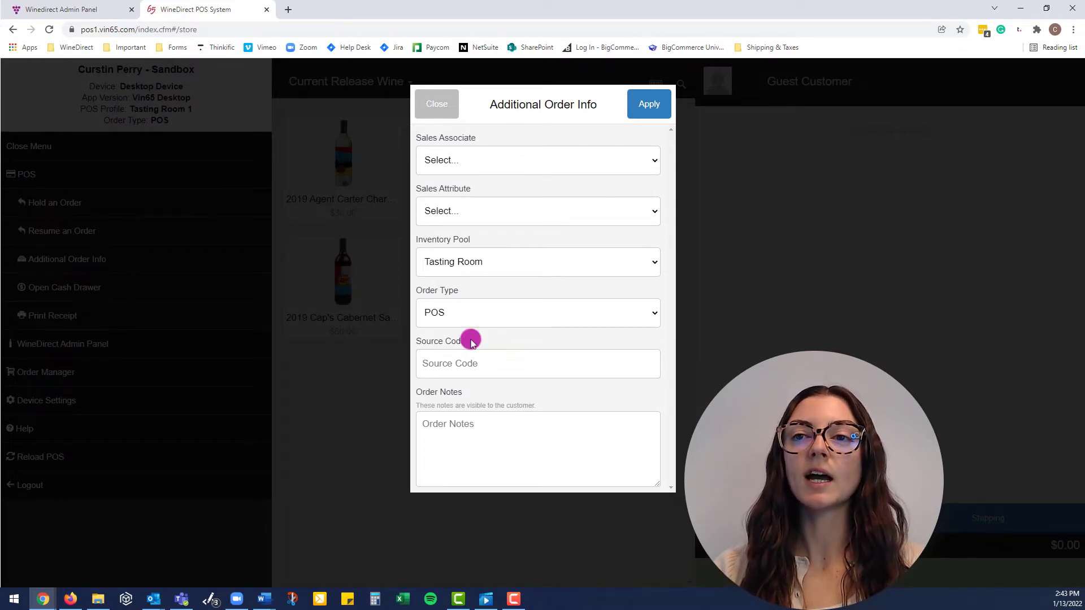
Close the Additional Order Info dialog without applying any changes.
left_click(437, 105)
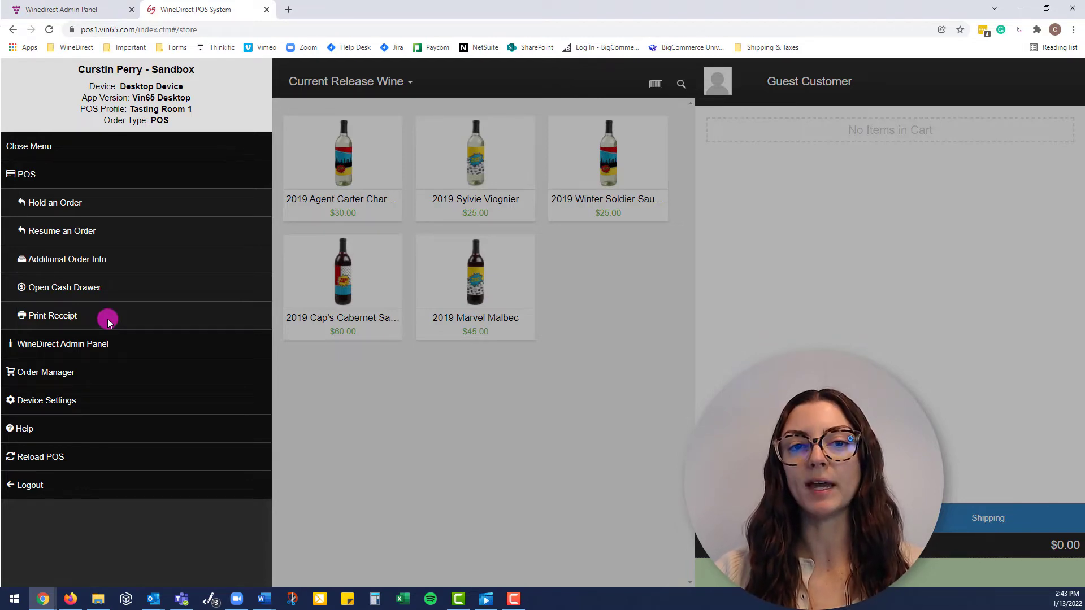
Show the Order Manager's List Orders page filtered to pickup orders only.
left_click(70, 368)
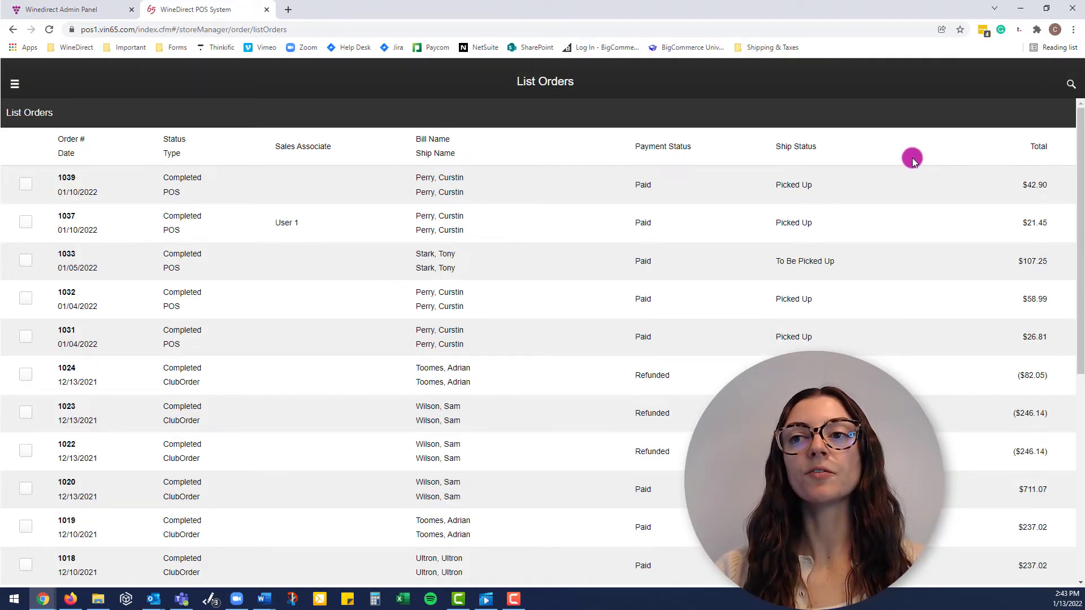
left_click(1072, 88)
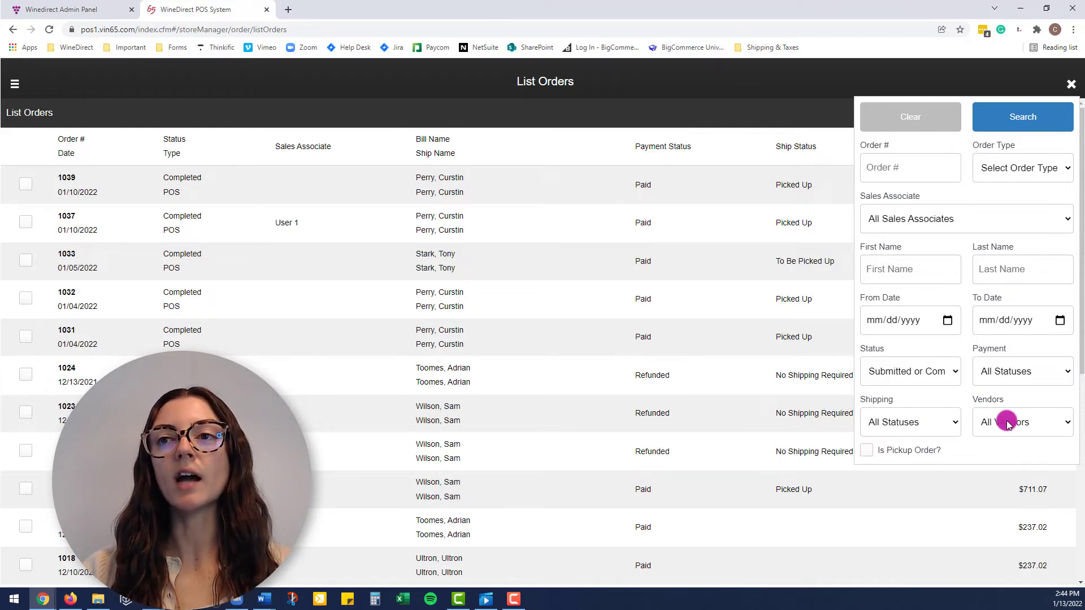
left_click(868, 455)
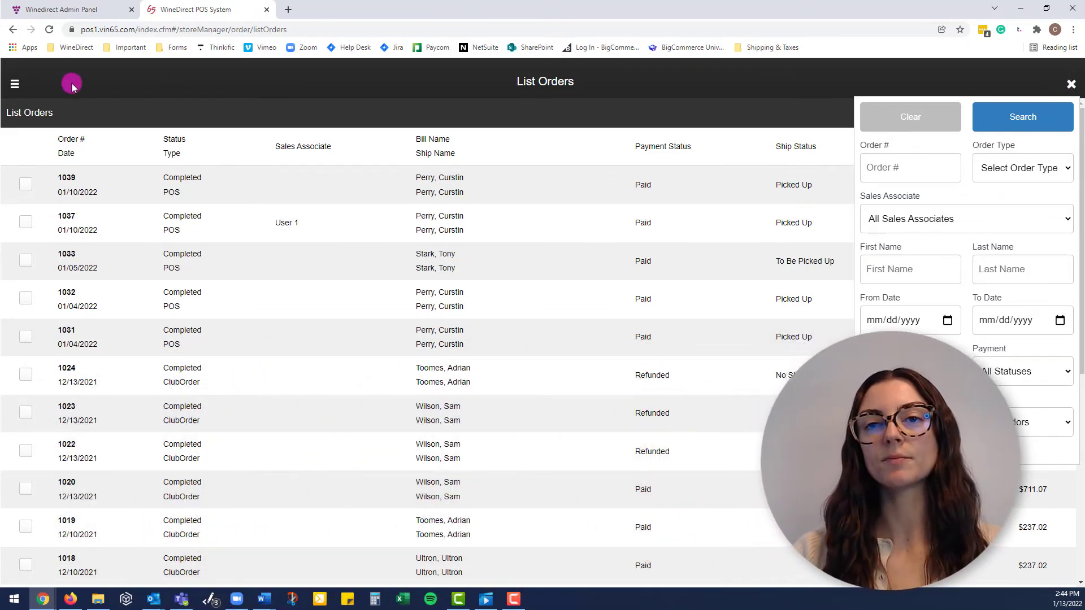
Check Device Settings, leave the POS profile at Tasting Room 1, and close them.
left_click(15, 84)
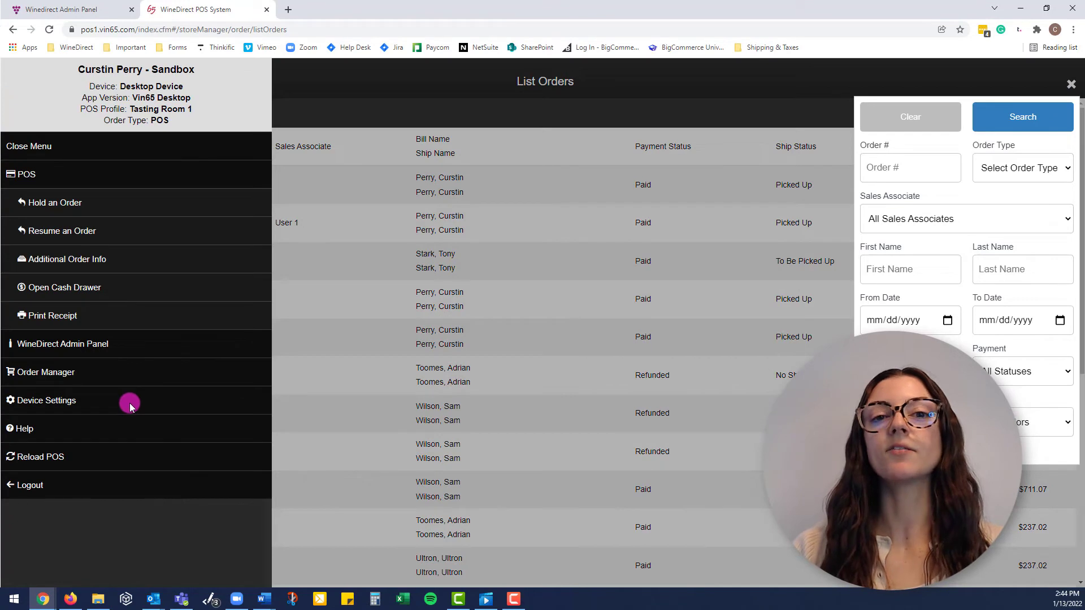
left_click(100, 399)
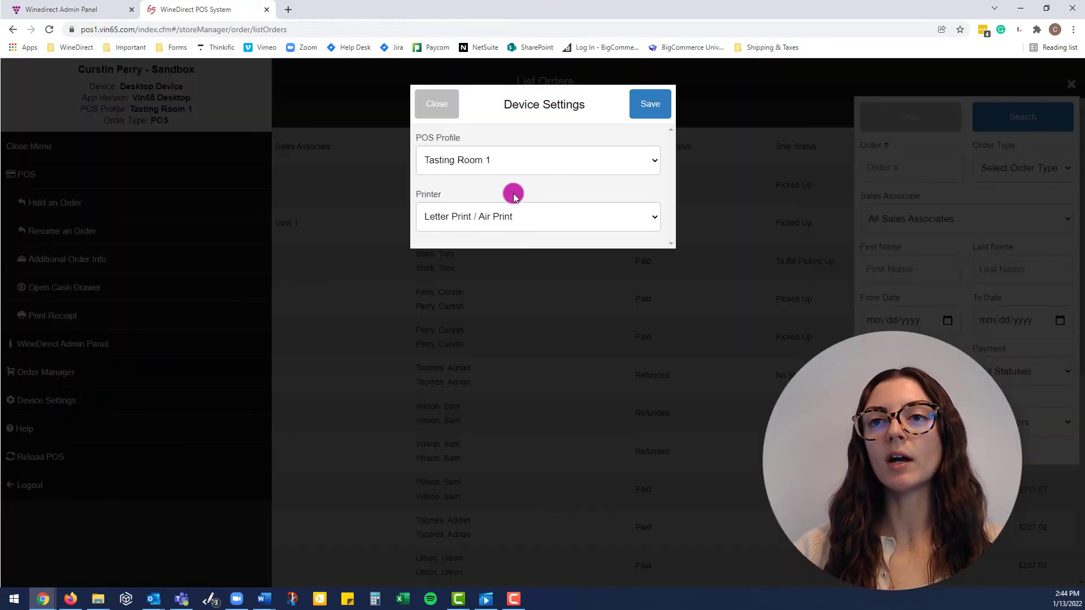
left_click(569, 169)
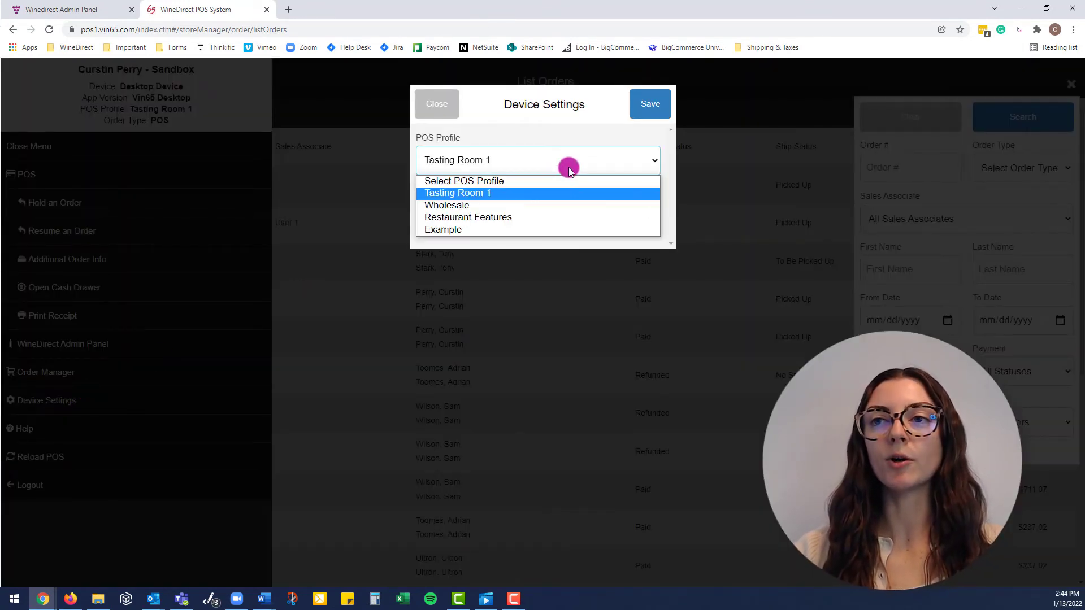
left_click(561, 133)
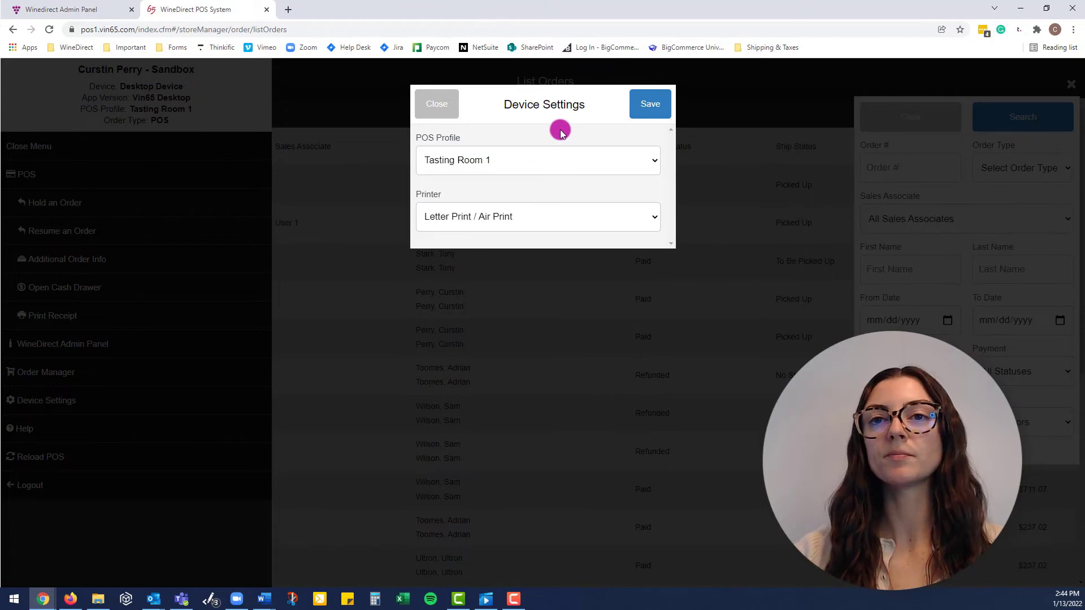
left_click(438, 104)
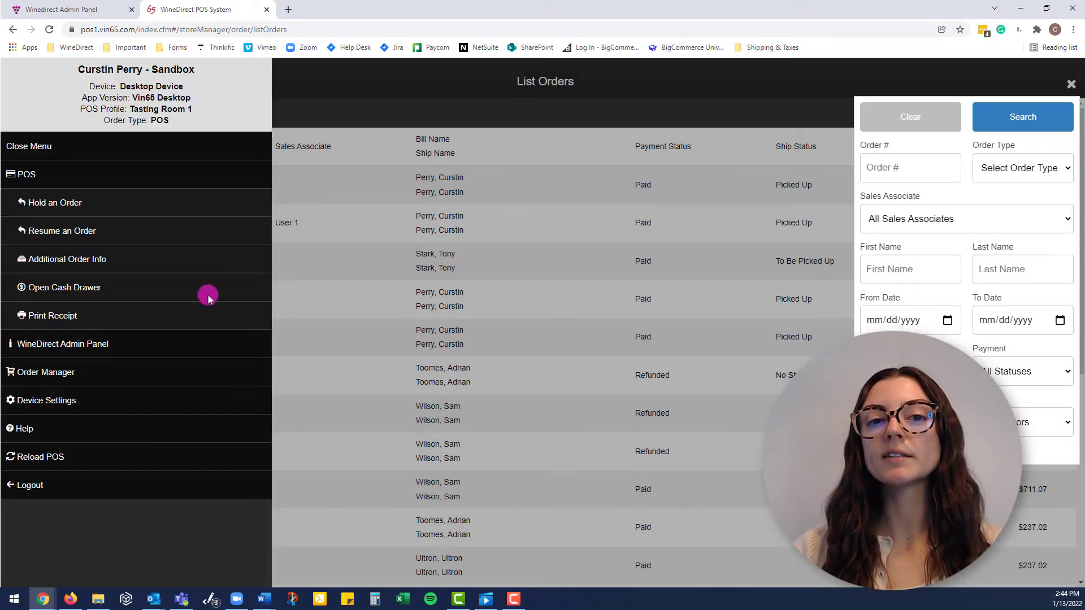
left_click(44, 433)
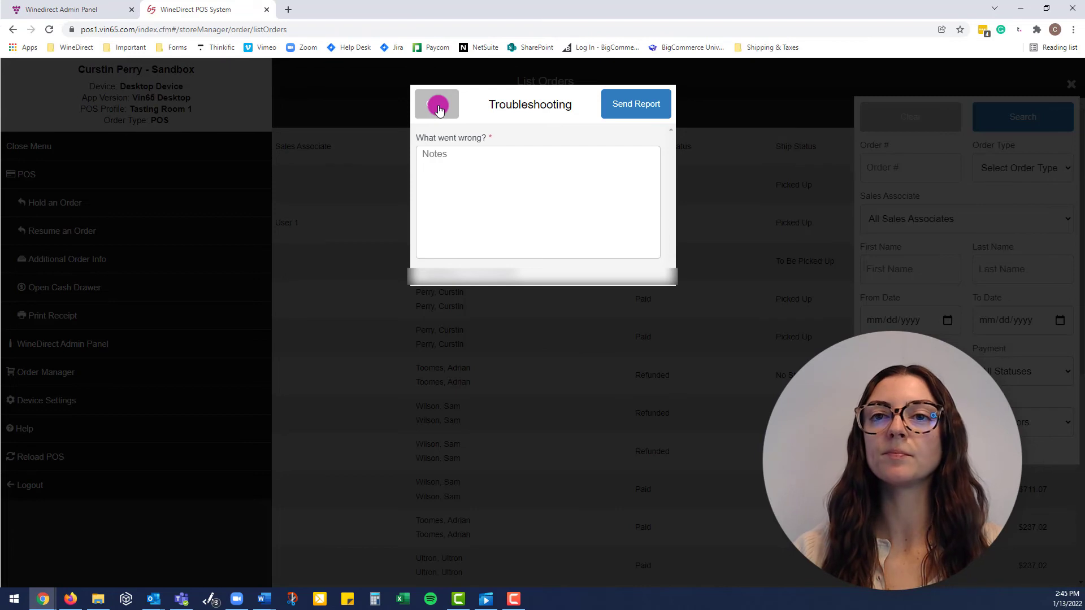
left_click(438, 108)
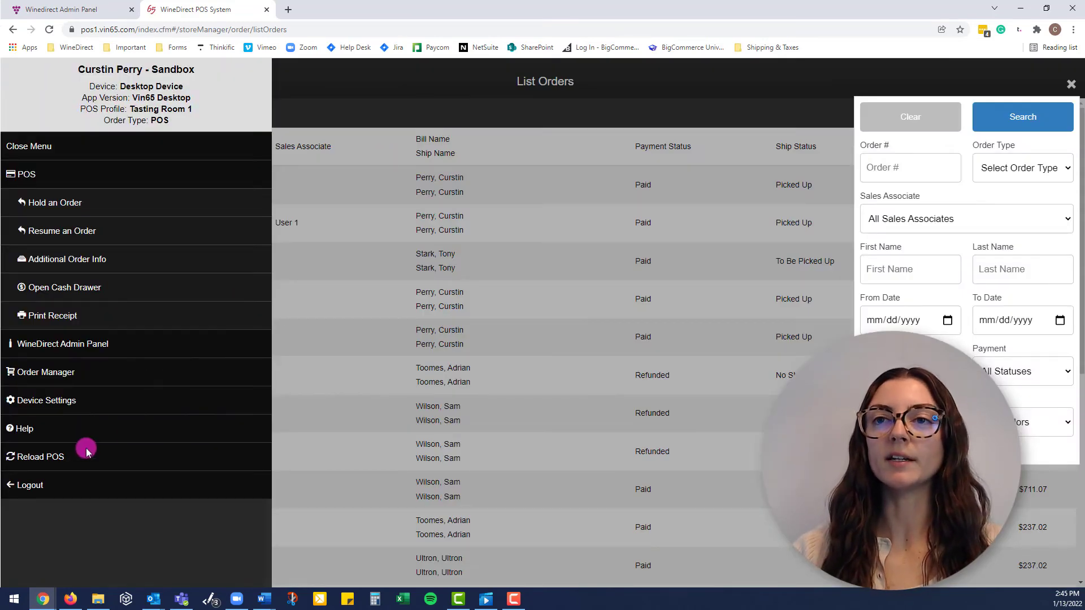